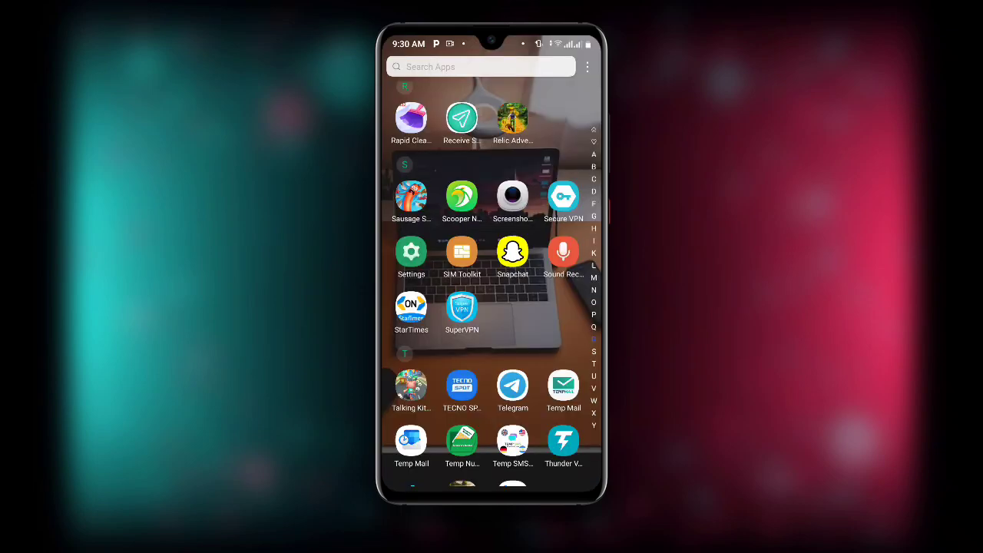
- Launch Telegram to its phone-number sign-in screen, then scroll back through the app drawer
{"action": "left_click", "coordinate": [512, 385]}
{"action": "scroll", "coordinate": [523, 410], "scroll_direction": "up", "scroll_amount": 10}
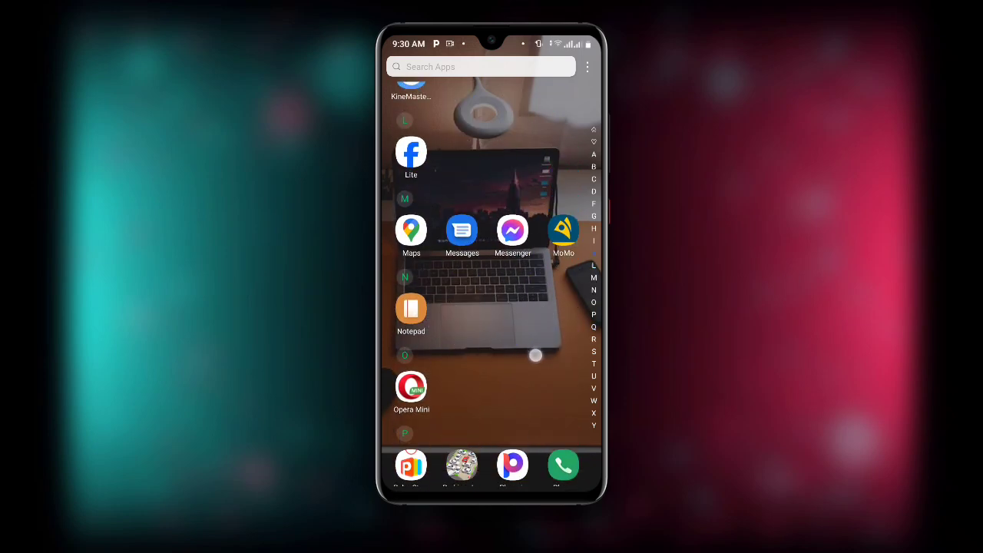
{"action": "scroll", "coordinate": [574, 251], "scroll_direction": "up", "scroll_amount": 2}
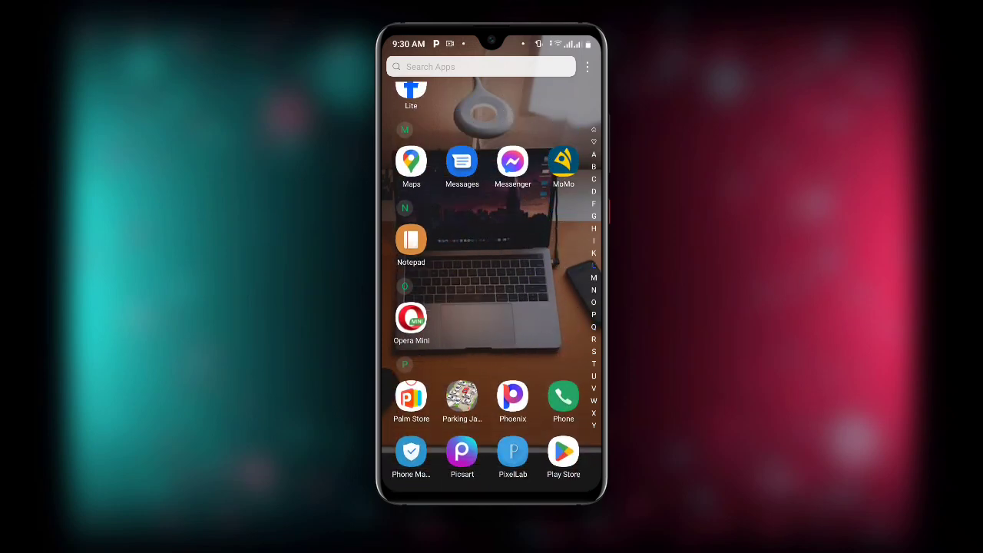
- Search the Play Store for 'receive sms online' and open the Receive SMS Online app
{"action": "left_click", "coordinate": [563, 452]}
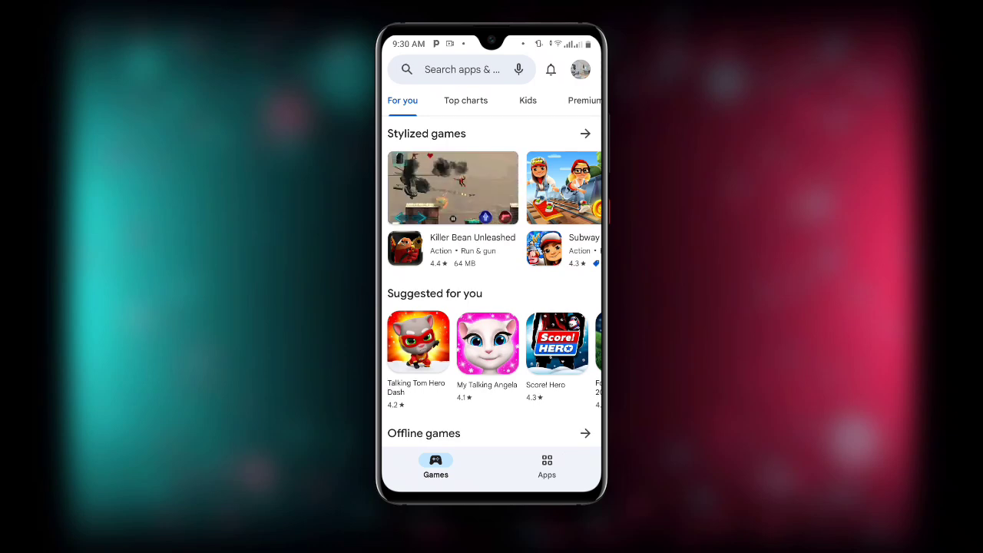
{"action": "left_click", "coordinate": [461, 69]}
{"action": "type", "text": "receive sms online"}
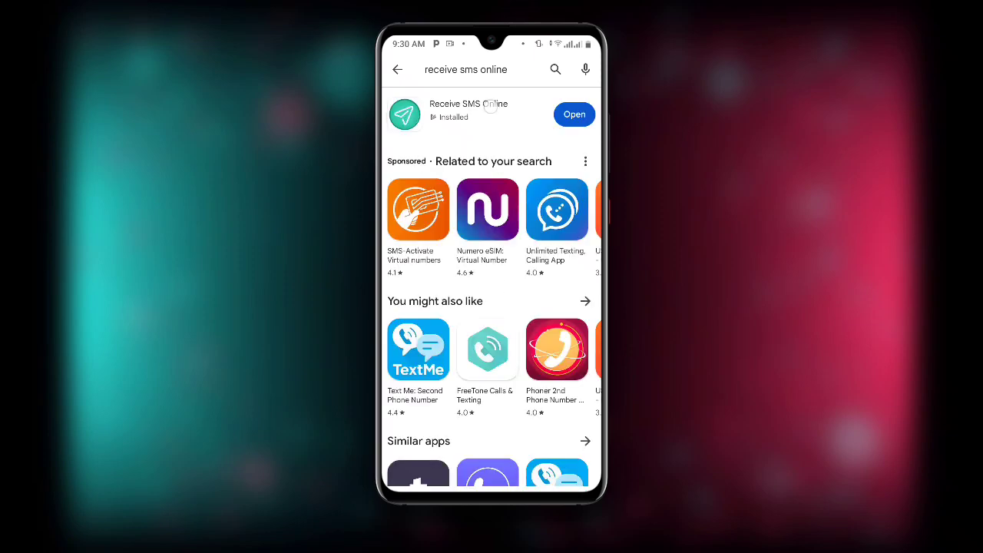
{"action": "left_click", "coordinate": [490, 108]}
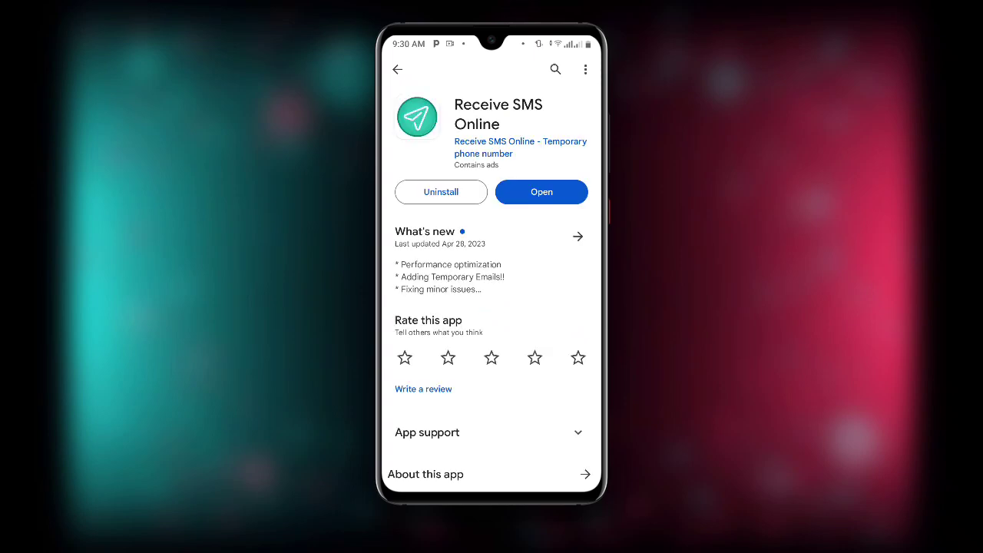
{"action": "mouse_move", "coordinate": [515, 399]}
{"action": "left_mouse_down"}
{"action": "mouse_move", "coordinate": [529, 354]}
{"action": "mouse_move", "coordinate": [511, 409]}
{"action": "left_mouse_up"}
- Choose Accept all under Manage options on the consent prompt to reach Choose Country
{"action": "left_click", "coordinate": [578, 189]}
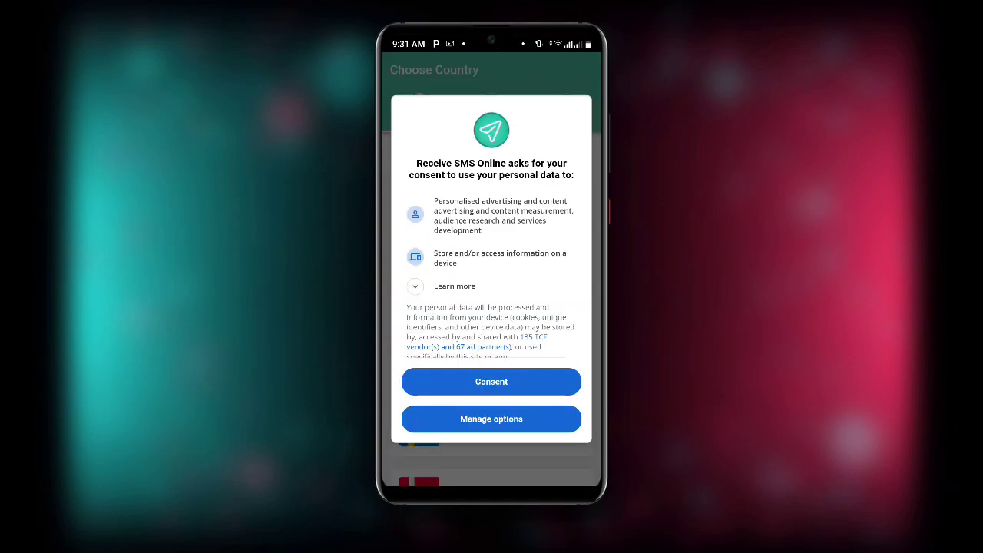
{"action": "left_click", "coordinate": [512, 428]}
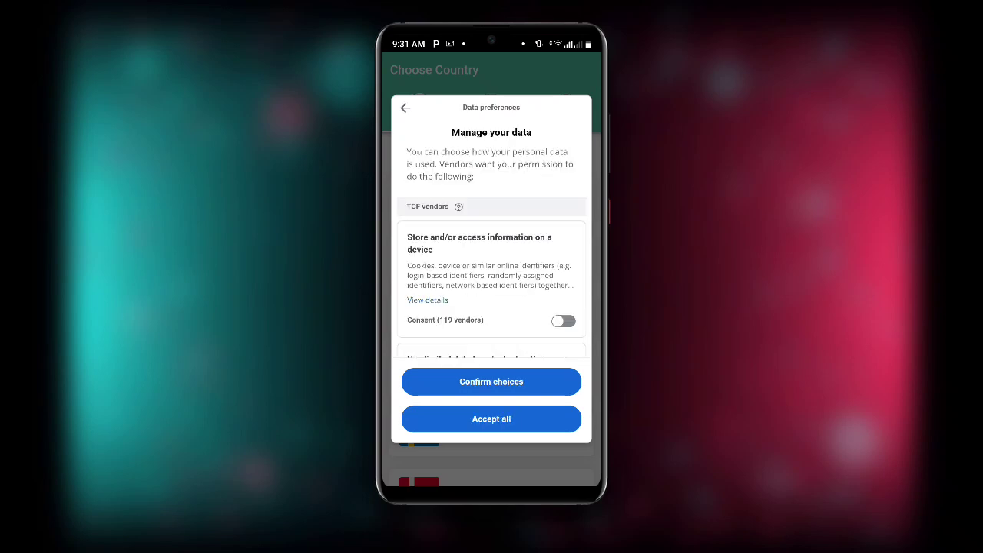
{"action": "left_click", "coordinate": [517, 424]}
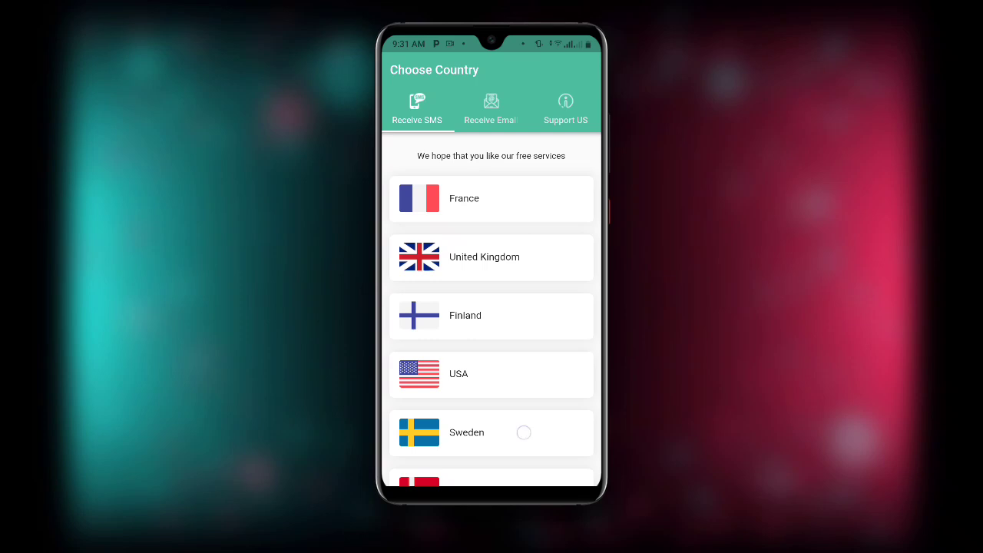
{"action": "left_click_drag", "start_coordinate": [524, 433], "coordinate": [533, 370]}
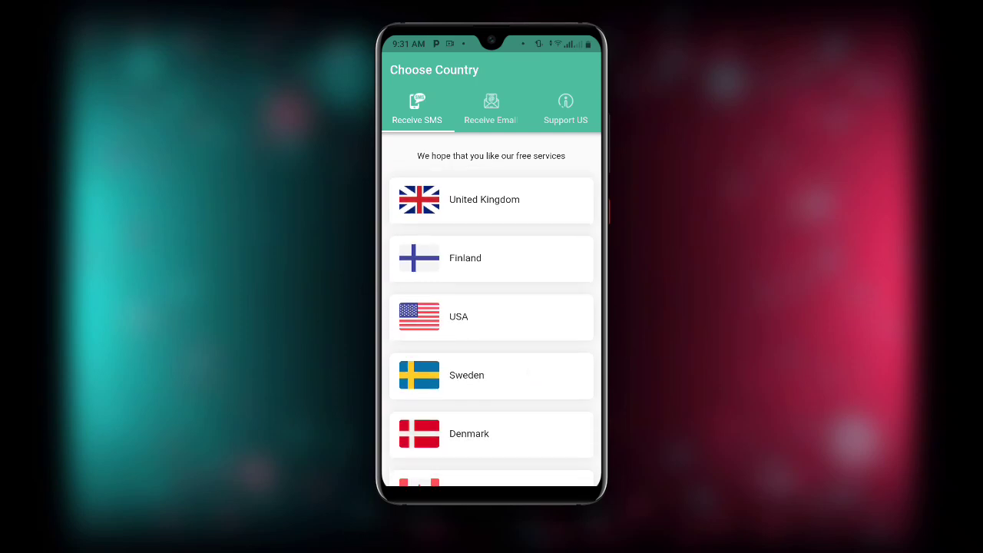
{"action": "mouse_move", "coordinate": [522, 430]}
{"action": "left_mouse_down"}
{"action": "mouse_move", "coordinate": [522, 369]}
{"action": "mouse_move", "coordinate": [566, 266]}
{"action": "mouse_move", "coordinate": [520, 361]}
{"action": "mouse_move", "coordinate": [507, 429]}
{"action": "mouse_move", "coordinate": [566, 292]}
{"action": "mouse_move", "coordinate": [517, 399]}
{"action": "mouse_move", "coordinate": [514, 430]}
{"action": "left_mouse_up"}
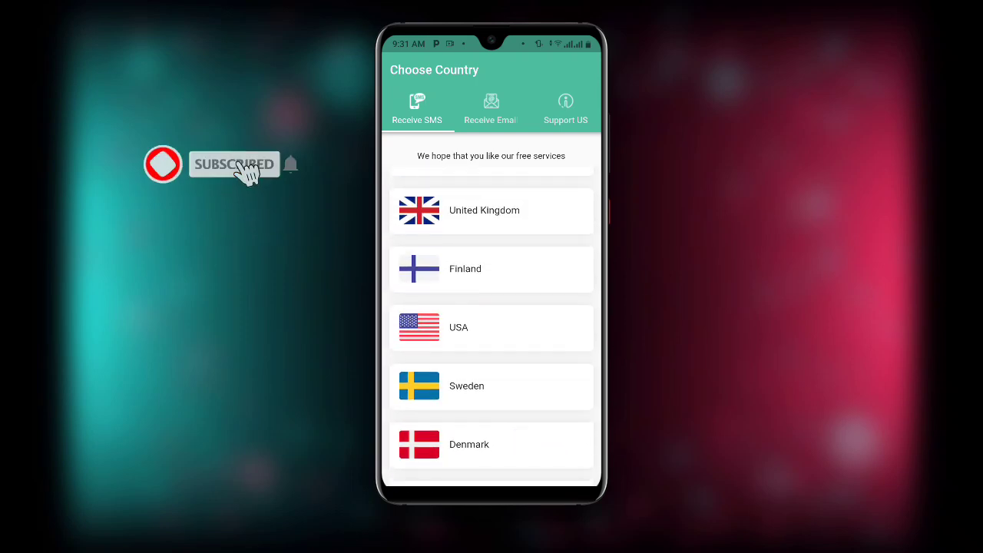
- Pick USA, open the Florida number's Messages screen and copy the number
{"action": "left_click", "coordinate": [529, 345]}
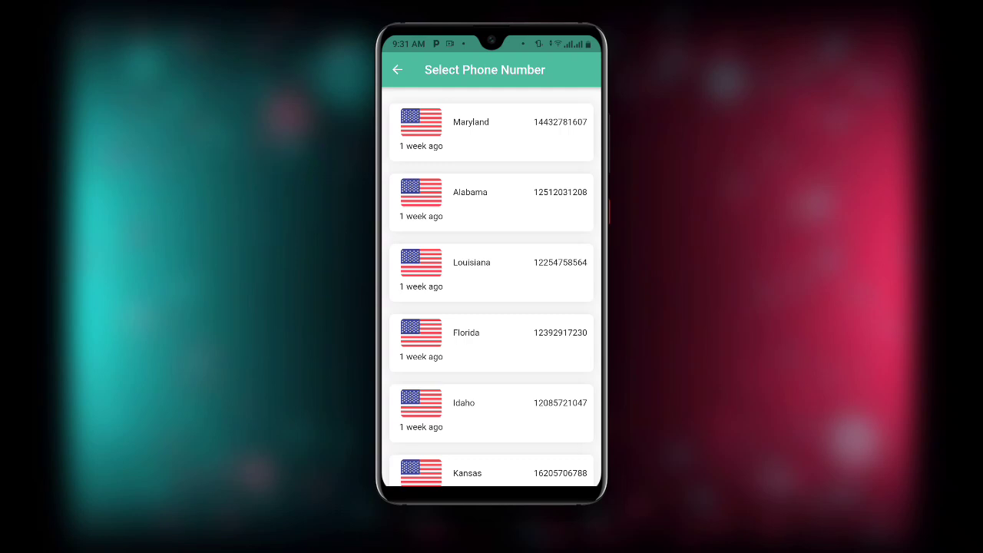
{"action": "left_click_drag", "start_coordinate": [519, 394], "coordinate": [530, 371]}
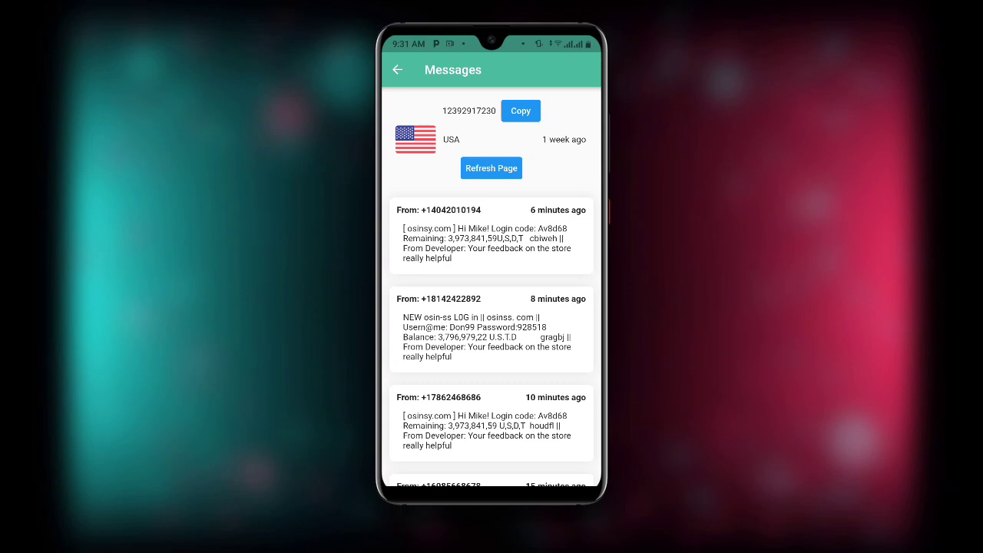
{"action": "left_click", "coordinate": [520, 110]}
- Leave the SMS inbox, check Recents, then scroll the app drawer to Telegram and launch it
{"action": "key", "text": "Escape"}
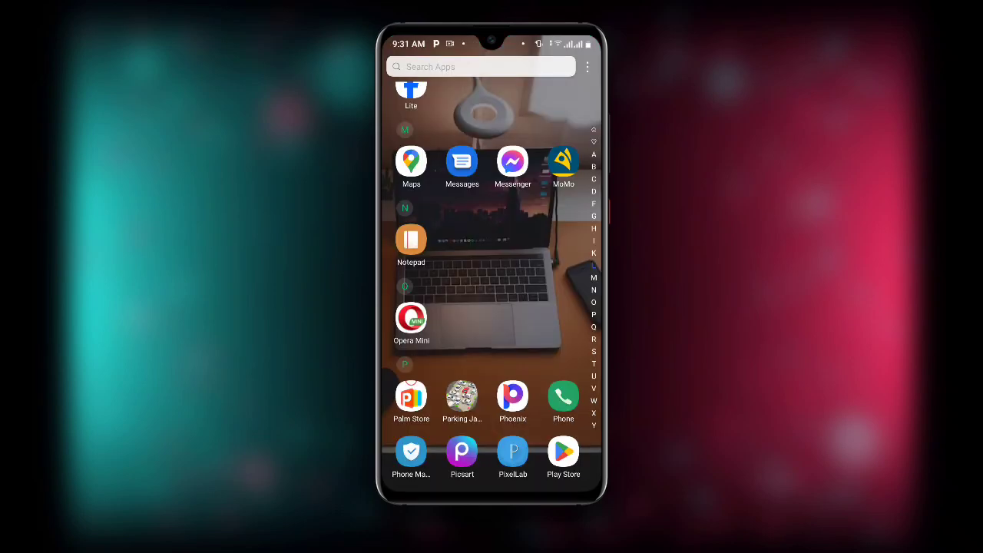
{"action": "key", "text": "alt+Tab"}
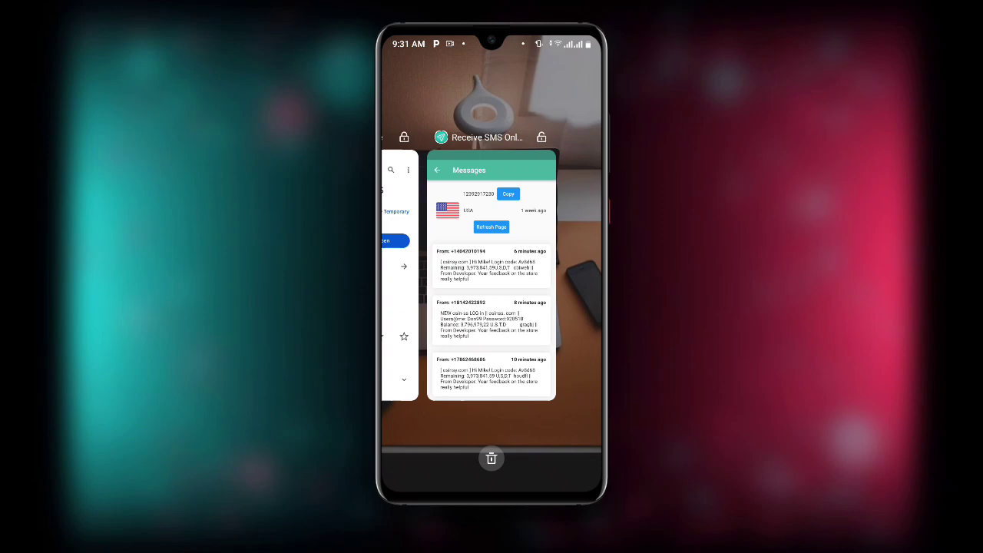
{"action": "key", "text": "Return"}
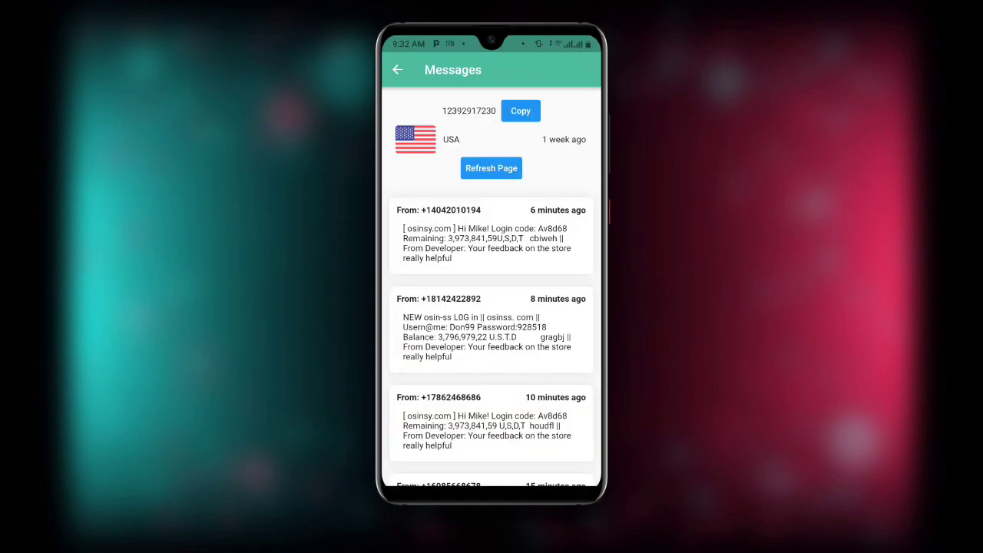
{"action": "key", "text": "Escape"}
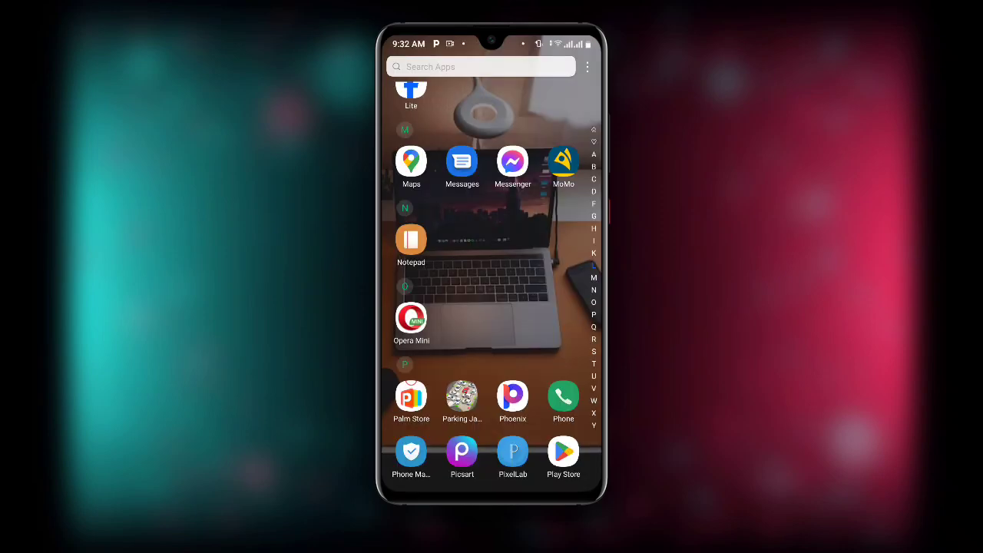
{"action": "scroll", "coordinate": [492, 261], "scroll_direction": "down", "scroll_amount": 3}
{"action": "scroll", "coordinate": [491, 261], "scroll_direction": "down", "scroll_amount": 5}
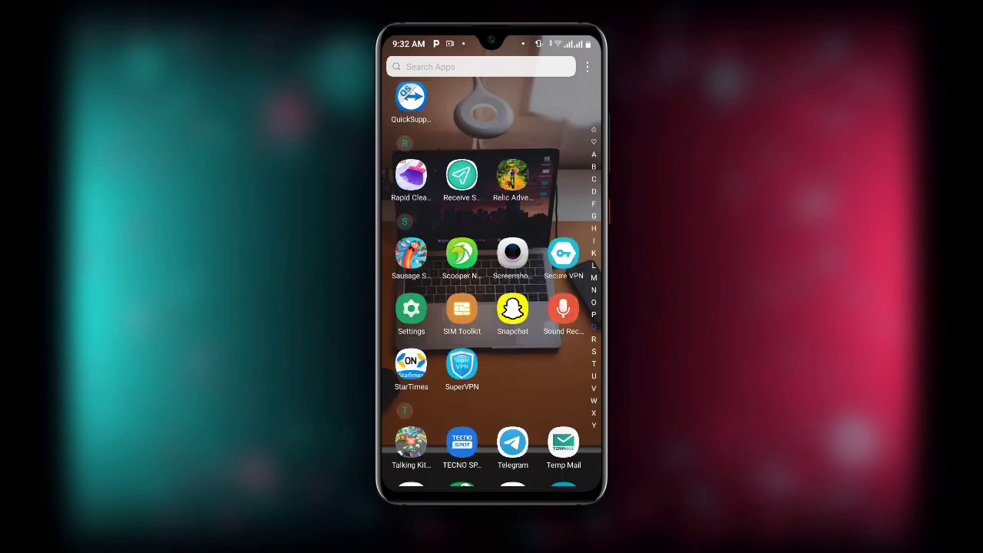
{"action": "left_click", "coordinate": [512, 239]}
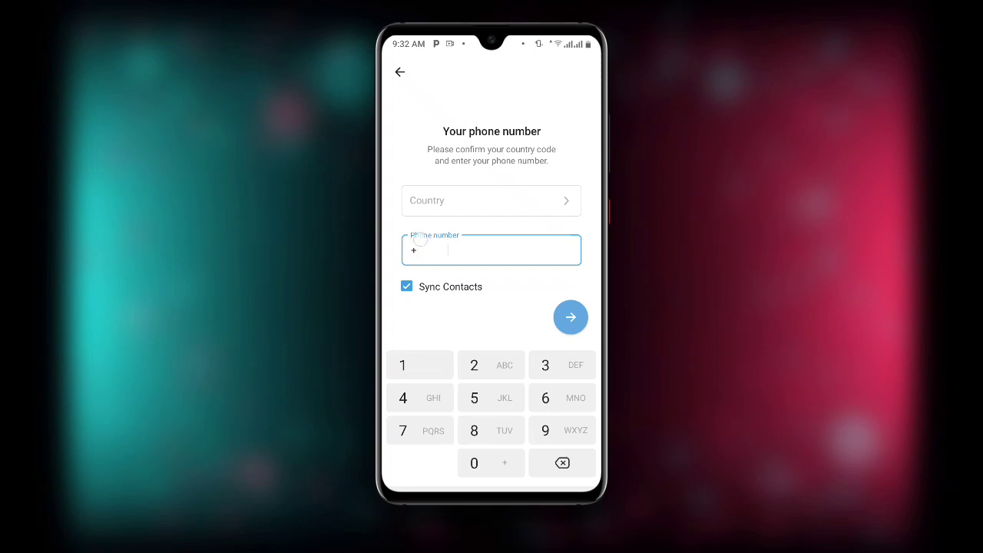
{"action": "left_click", "coordinate": [414, 251]}
{"action": "left_click", "coordinate": [417, 264]}
{"action": "left_click", "coordinate": [417, 224]}
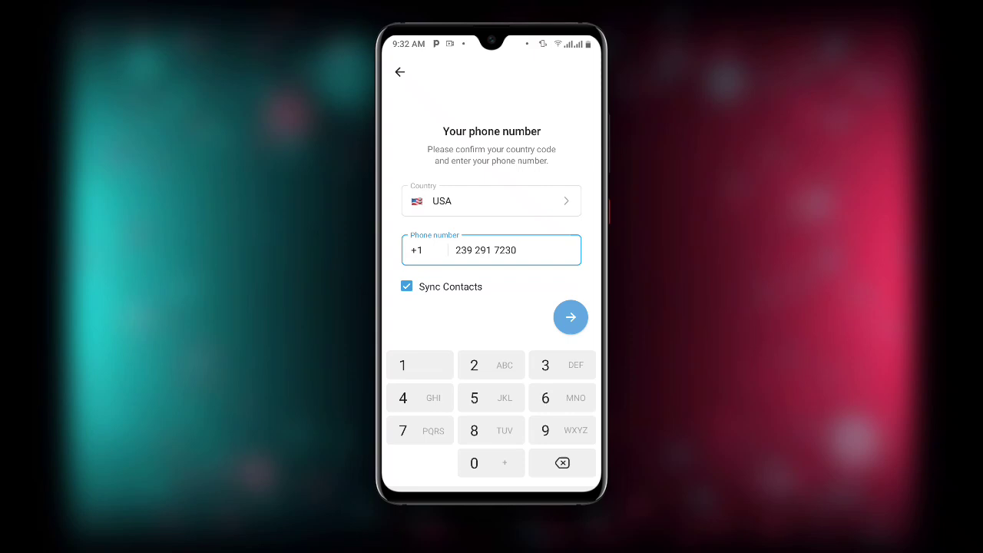
{"action": "left_click", "coordinate": [571, 317]}
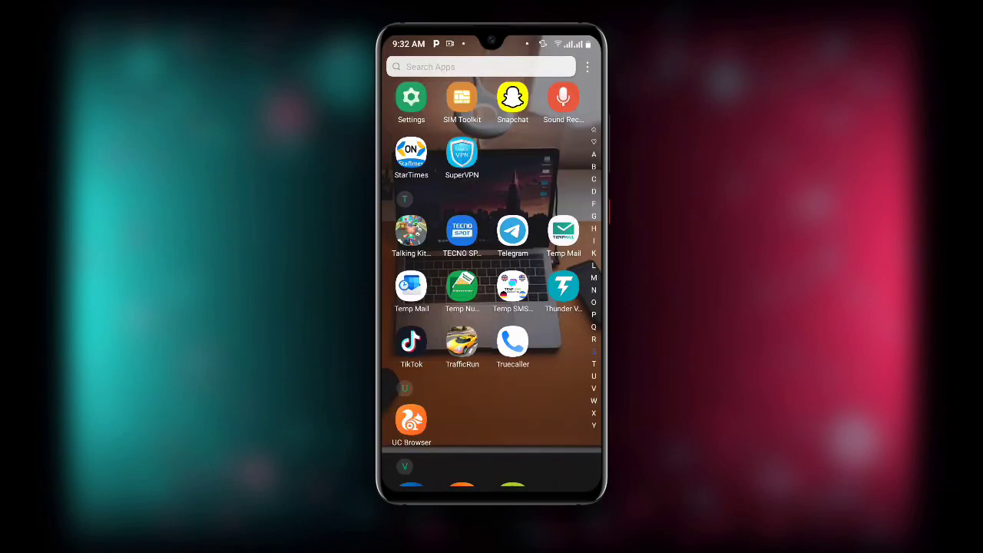
- Reopen Receive SMS Online from the drawer and refresh the USA number's Messages page
{"action": "scroll", "coordinate": [492, 269], "scroll_direction": "up", "scroll_amount": 5}
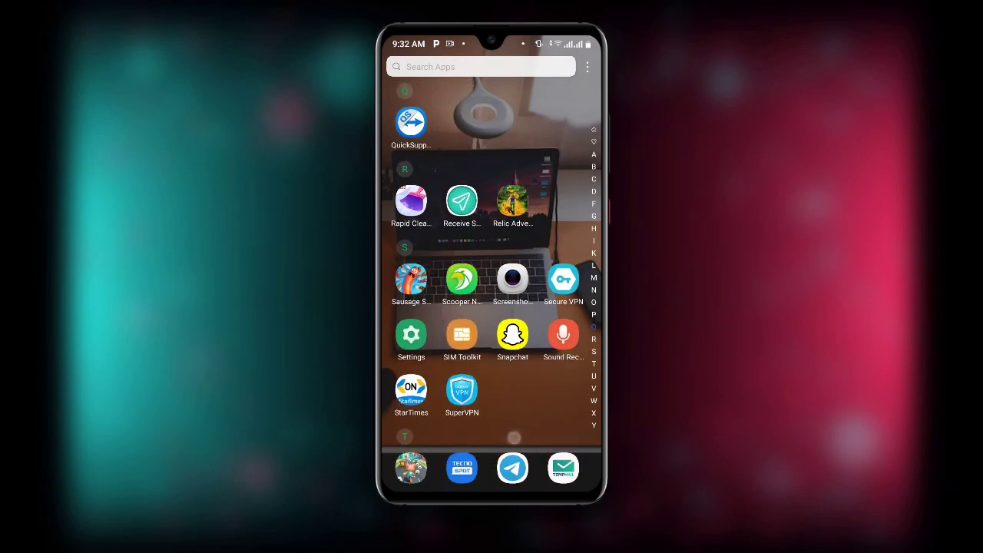
{"action": "left_click", "coordinate": [462, 247]}
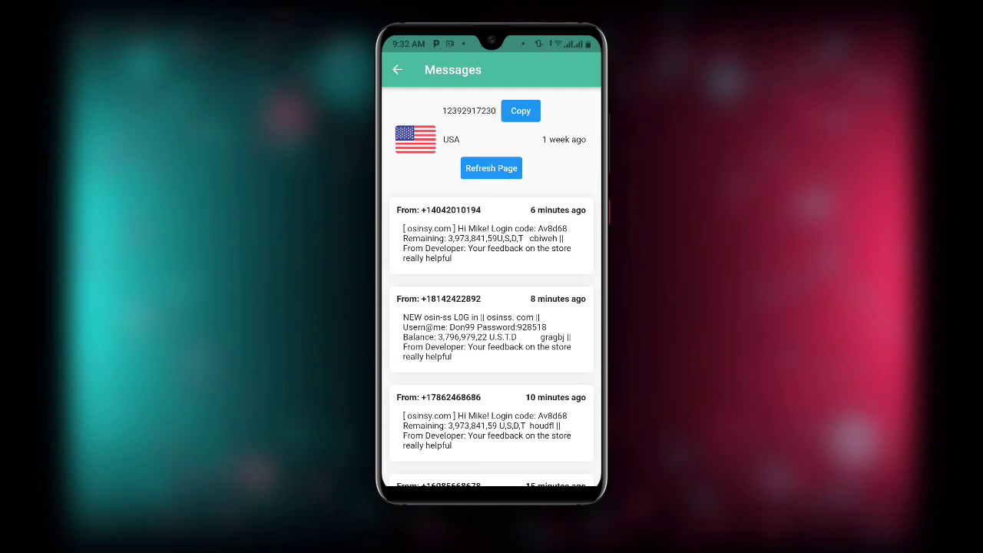
{"action": "left_click", "coordinate": [498, 162]}
{"action": "mouse_move", "coordinate": [516, 413]}
{"action": "left_mouse_down"}
{"action": "mouse_move", "coordinate": [516, 385]}
{"action": "mouse_move", "coordinate": [517, 435]}
{"action": "left_mouse_up"}
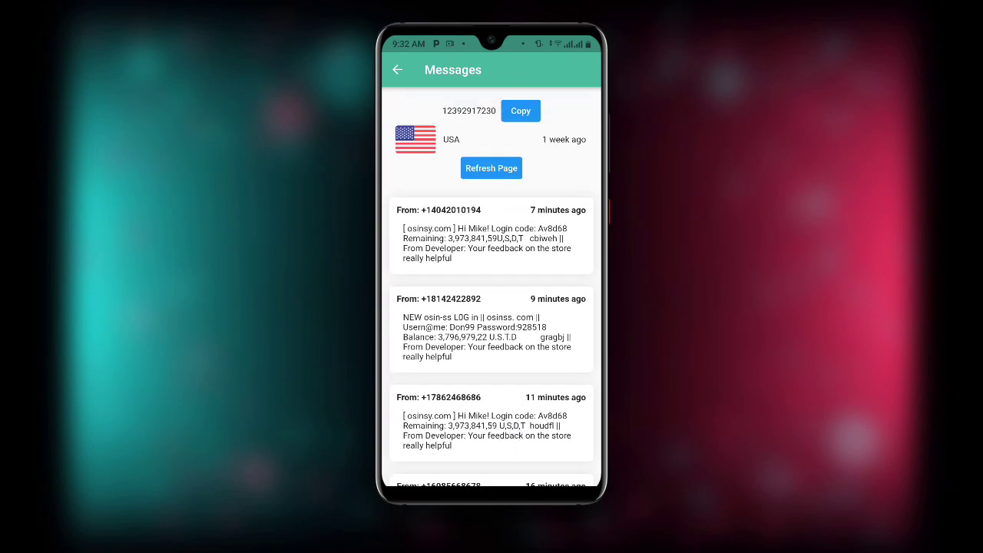